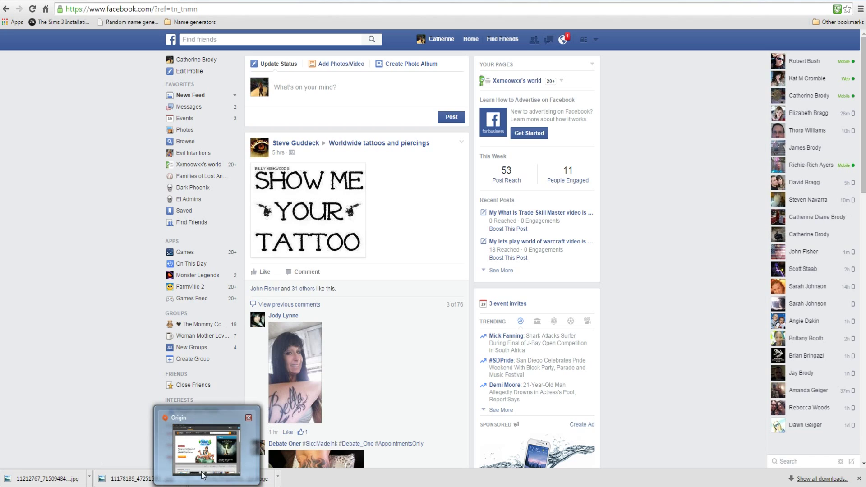
- Open Origin's My Games library and choose Repair Game on The Sims 4
{"action": "left_click", "coordinate": [204, 477]}
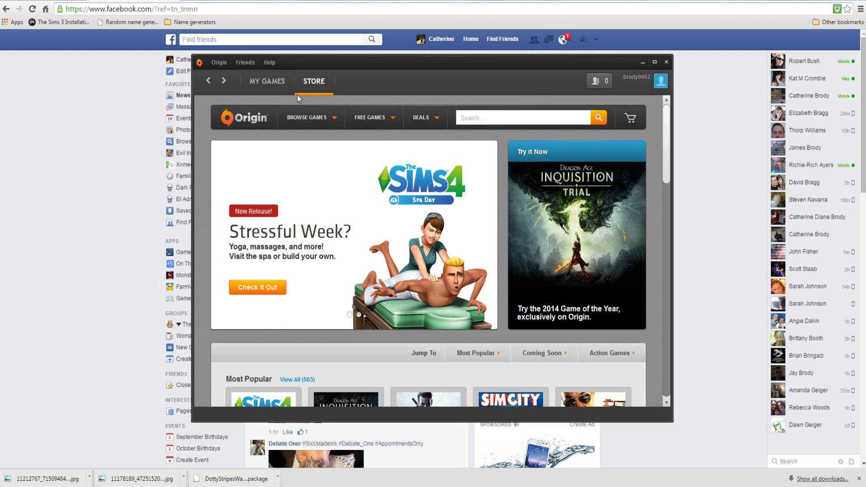
{"action": "left_click", "coordinate": [259, 82]}
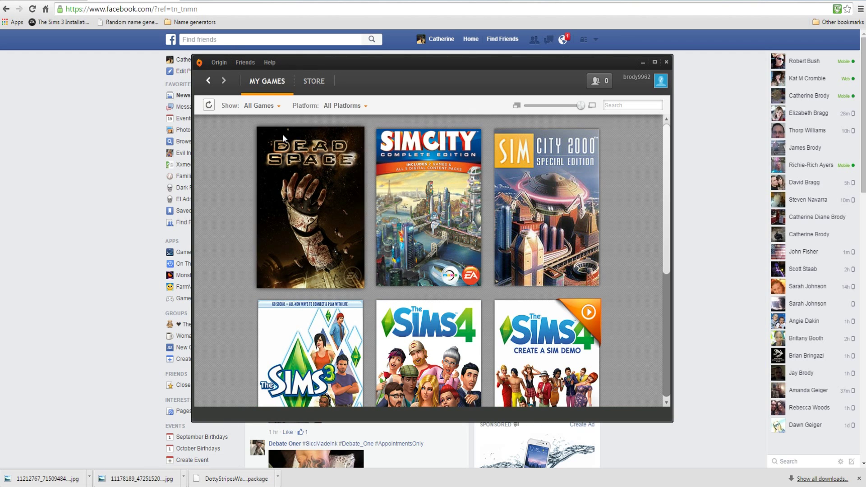
{"action": "scroll", "coordinate": [425, 199], "scroll_direction": "down", "scroll_amount": 2}
{"action": "mouse_move", "coordinate": [426, 267]}
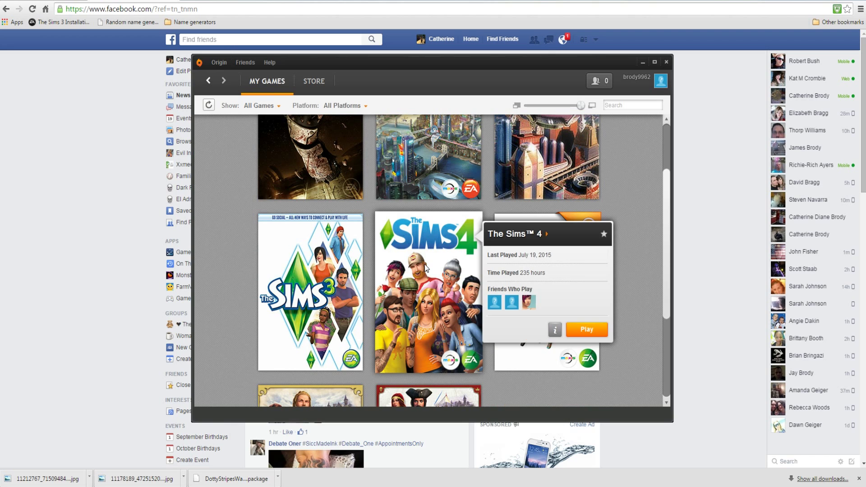
{"action": "scroll", "coordinate": [353, 197], "scroll_direction": "up", "scroll_amount": 2}
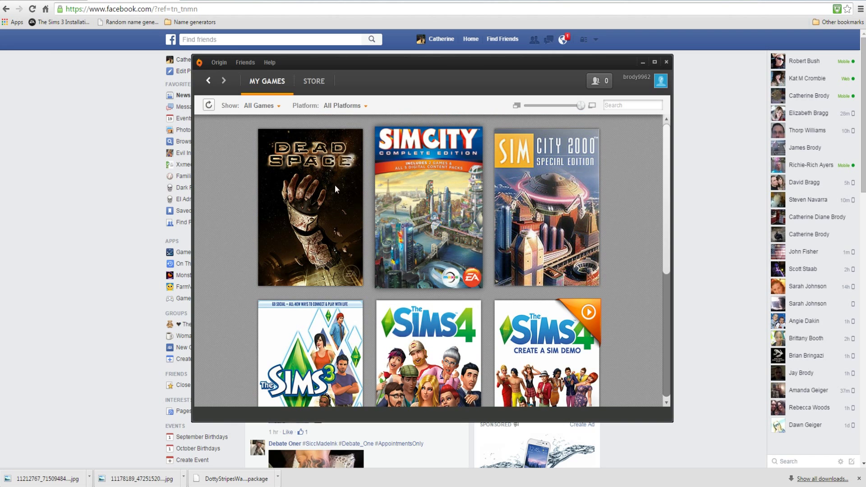
{"action": "scroll", "coordinate": [416, 126], "scroll_direction": "down", "scroll_amount": 2}
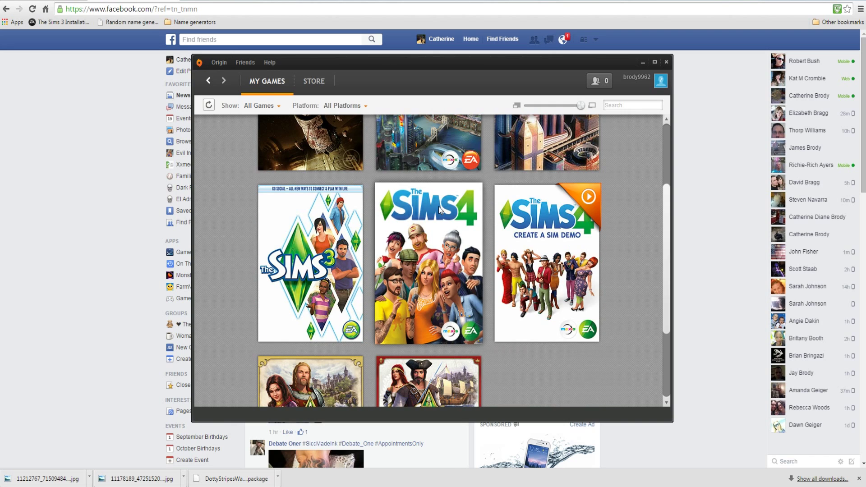
{"action": "right_click", "coordinate": [435, 245]}
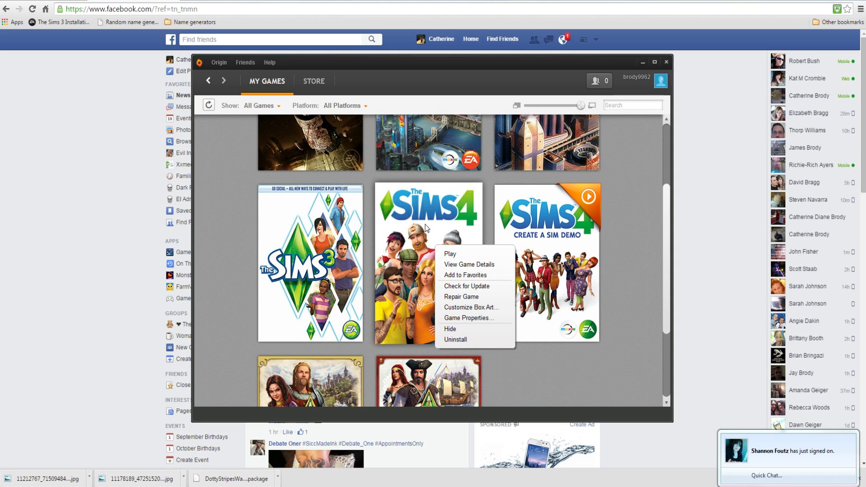
{"action": "left_click", "coordinate": [460, 300]}
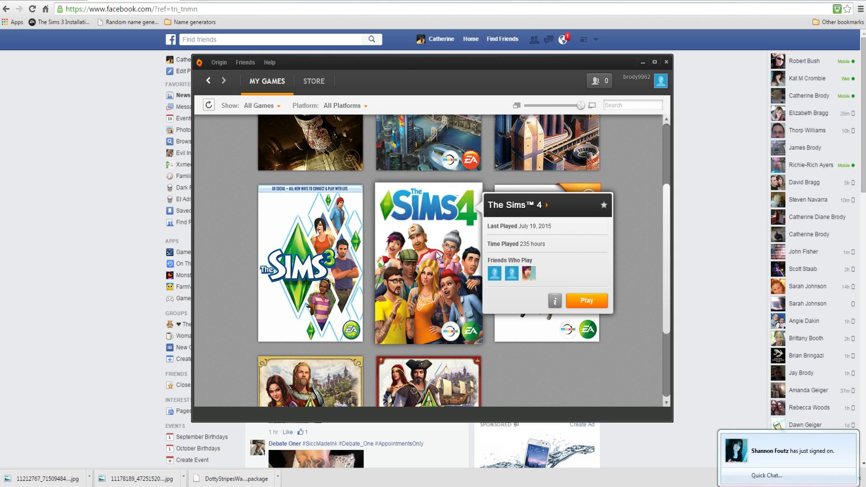
- Maximize Origin and check the right-click menus of six game tiles, closing them unchosen
{"action": "left_click", "coordinate": [656, 63]}
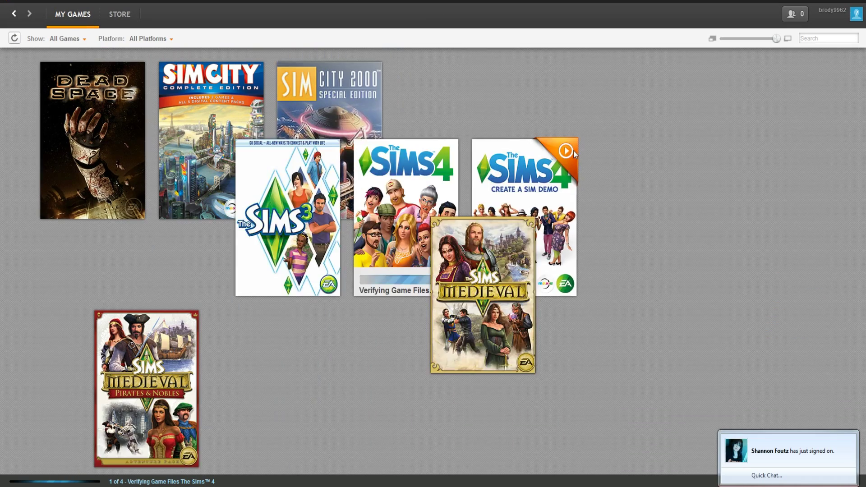
{"action": "mouse_move", "coordinate": [583, 180]}
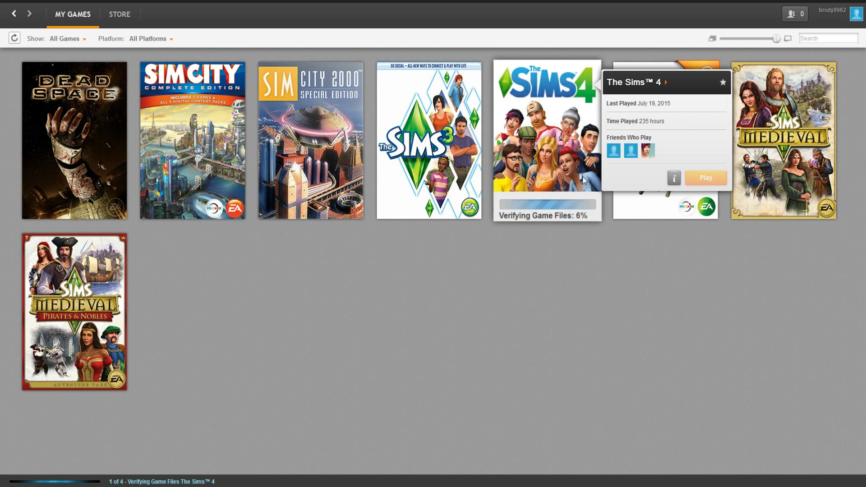
{"action": "right_click", "coordinate": [431, 123]}
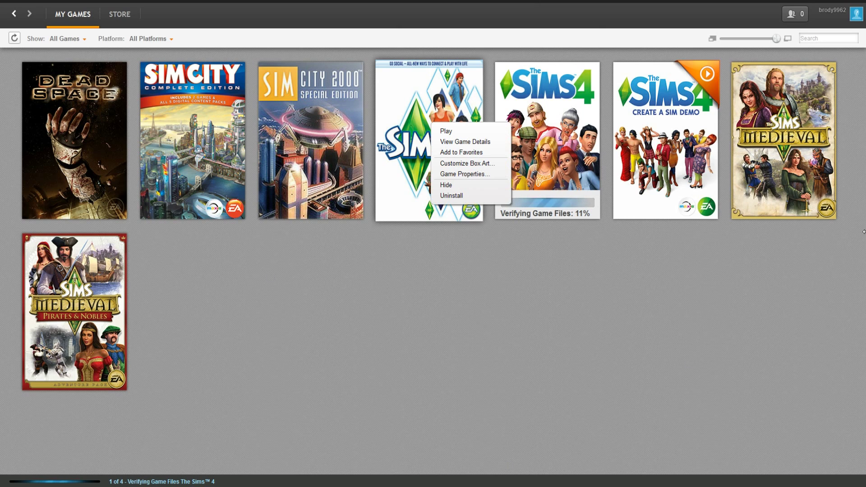
{"action": "right_click", "coordinate": [774, 133]}
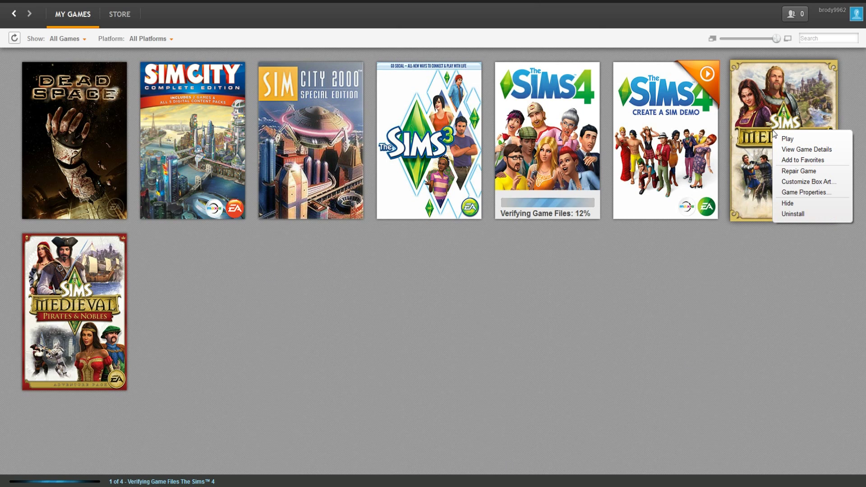
{"action": "right_click", "coordinate": [176, 128]}
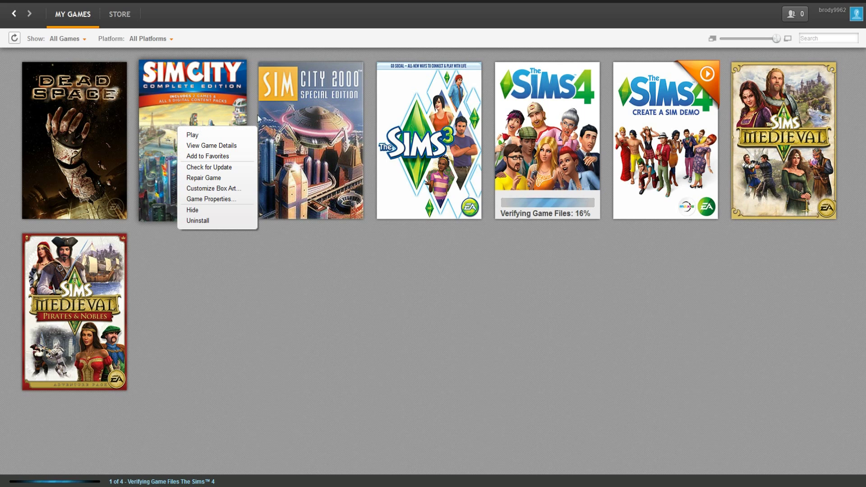
{"action": "right_click", "coordinate": [302, 129]}
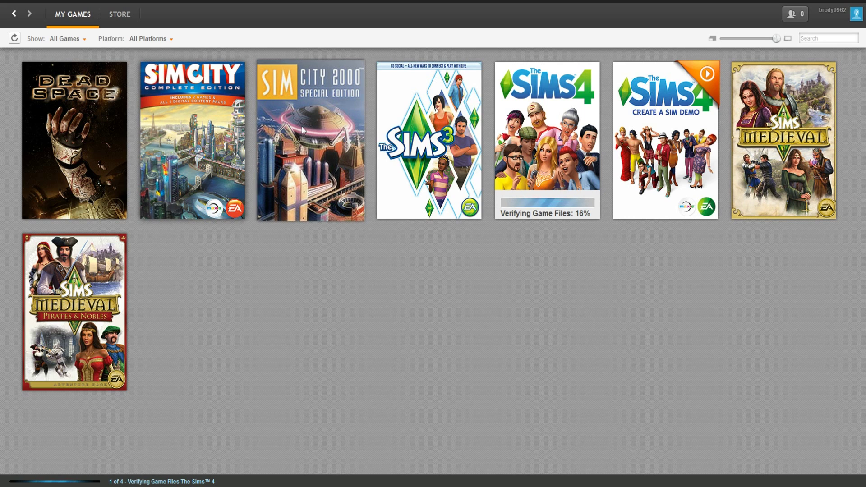
{"action": "right_click", "coordinate": [80, 109]}
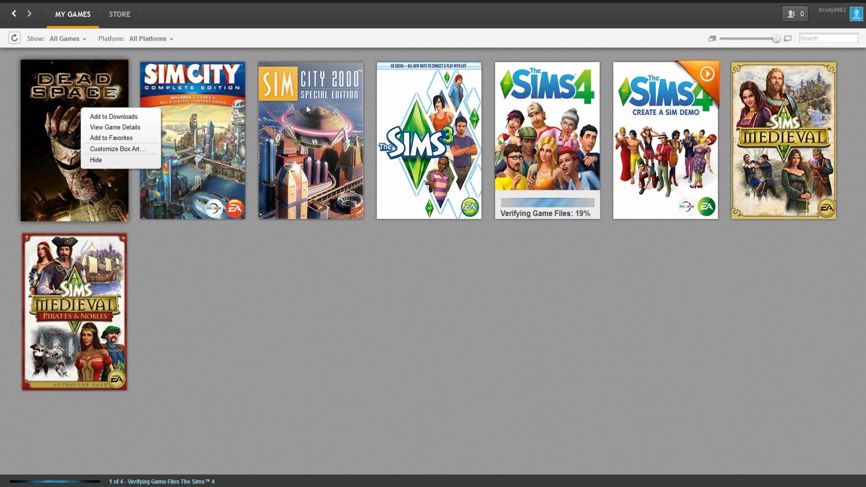
{"action": "right_click", "coordinate": [531, 103]}
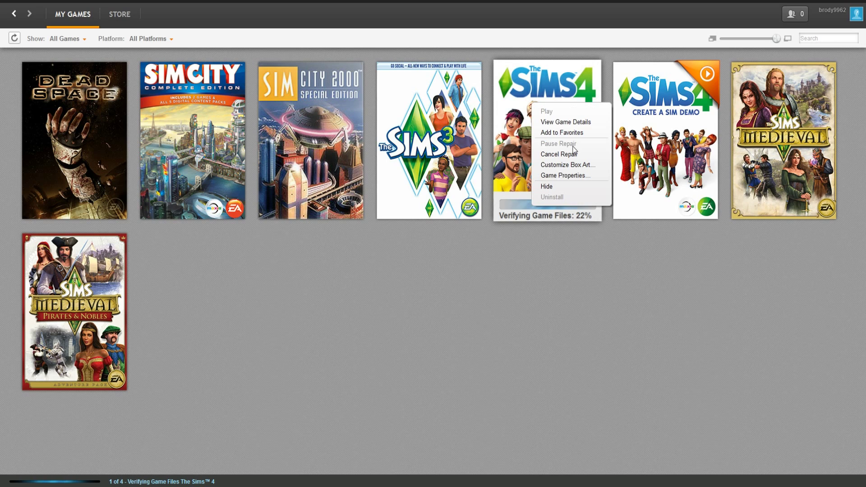
{"action": "left_click", "coordinate": [578, 280]}
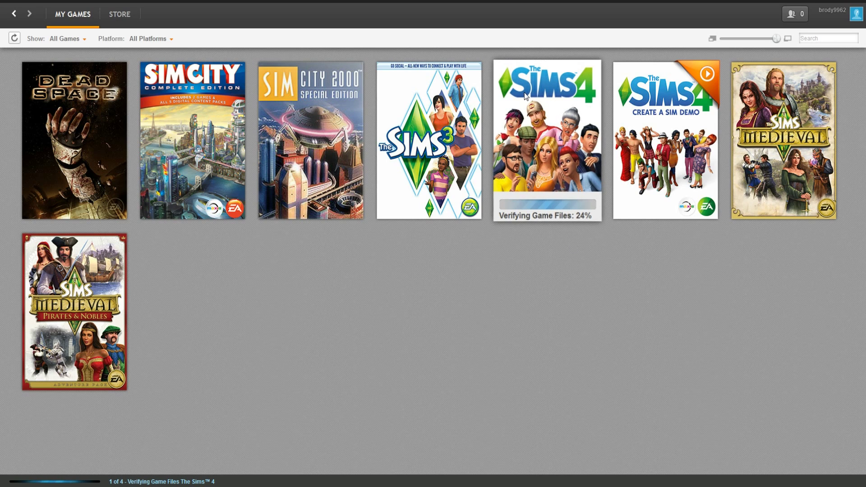
- Wait while The Sims 4 files verify until the Installing phase begins
{"action": "mouse_move", "coordinate": [525, 99]}
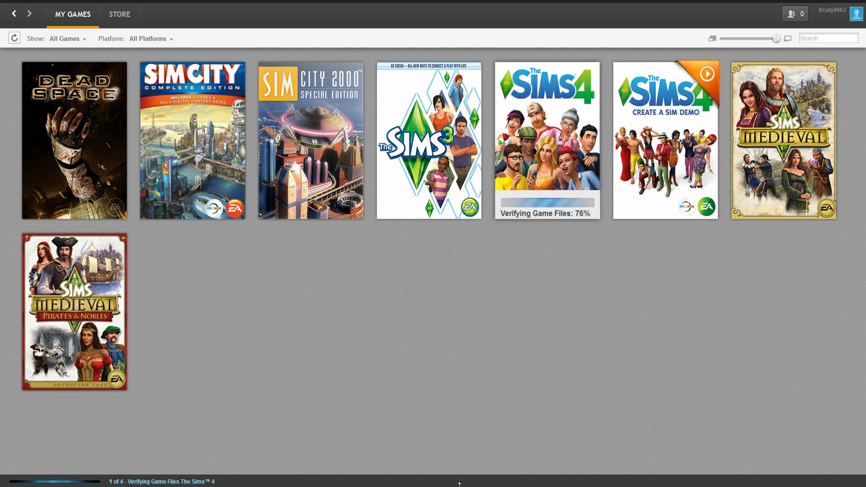
{"action": "mouse_move", "coordinate": [231, 485]}
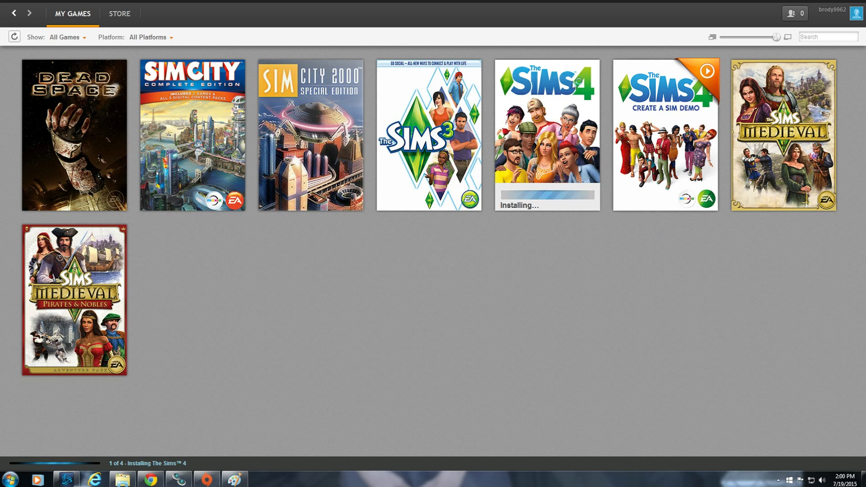
{"action": "mouse_move", "coordinate": [559, 91]}
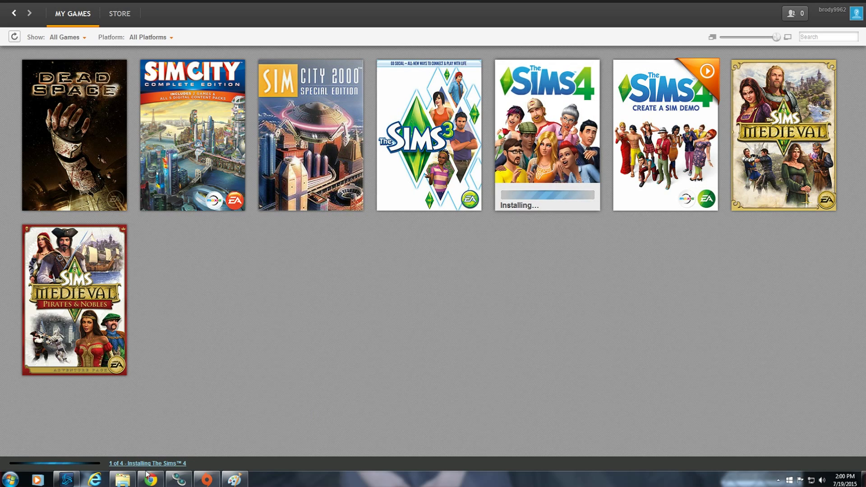
- Open Documents > Electronic Arts > The Sims 4 > saves and browse the save files
{"action": "left_click", "coordinate": [123, 479]}
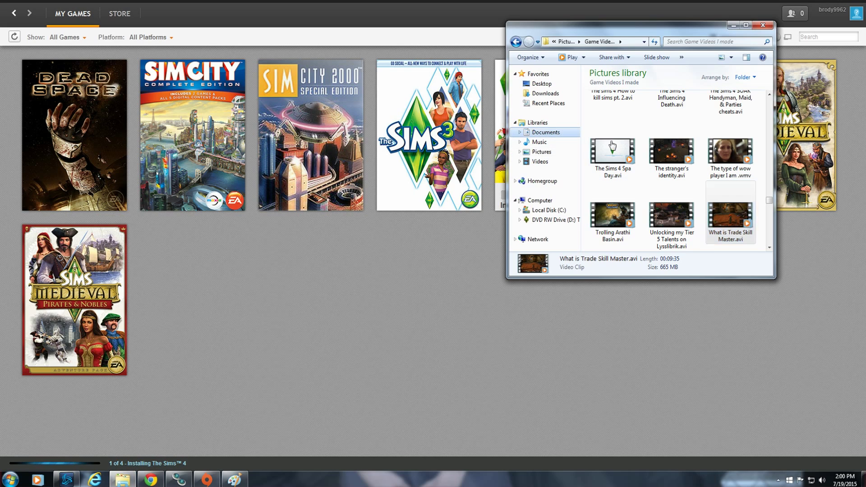
{"action": "left_click", "coordinate": [546, 132]}
{"action": "left_click", "coordinate": [611, 110]}
{"action": "scroll", "coordinate": [614, 117], "scroll_direction": "down", "scroll_amount": 6}
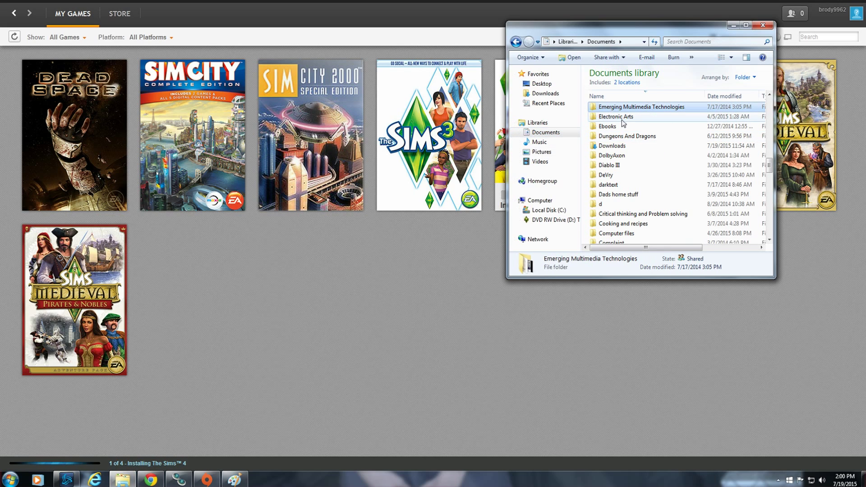
{"action": "double_click", "coordinate": [622, 119]}
{"action": "double_click", "coordinate": [616, 131]}
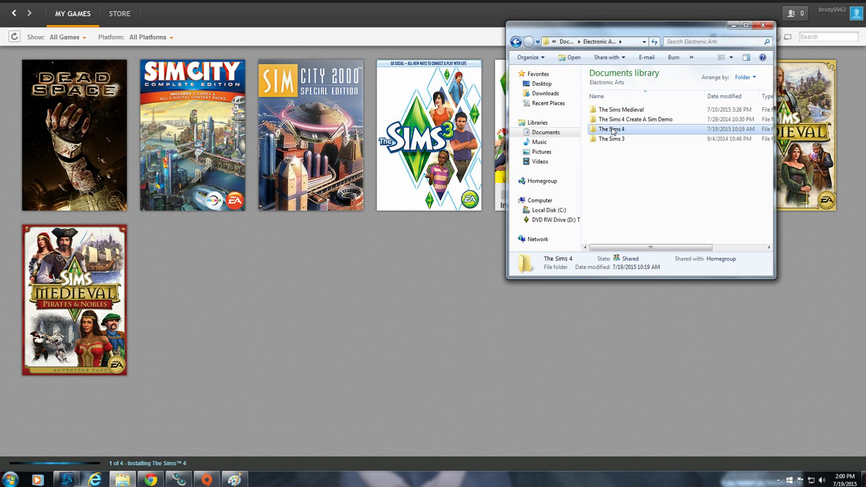
{"action": "double_click", "coordinate": [613, 141]}
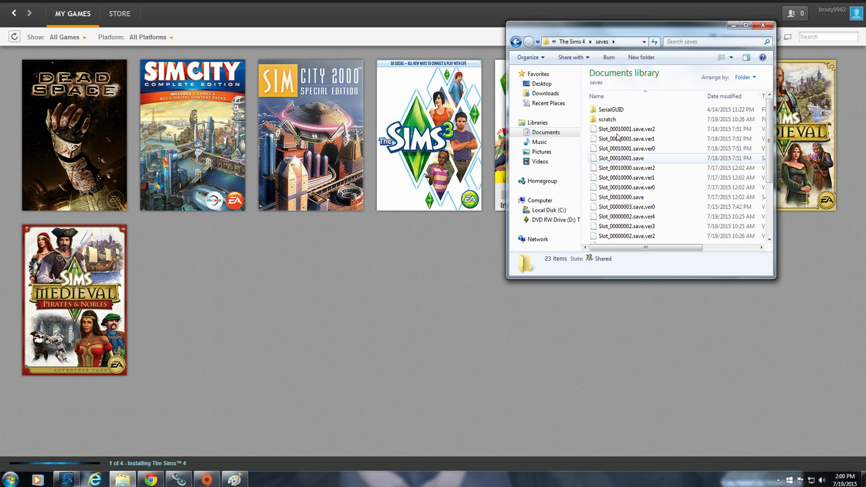
{"action": "left_click", "coordinate": [620, 129]}
{"action": "key", "text": "Down"}
{"action": "key", "text": "Down"}
{"action": "key", "text": "End"}
{"action": "key", "text": "Up"}
{"action": "key", "text": "Up"}
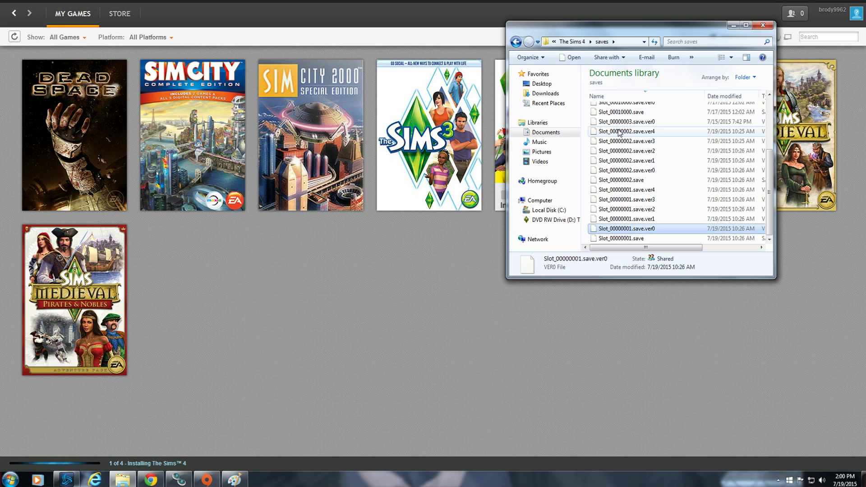
{"action": "key", "text": "Home"}
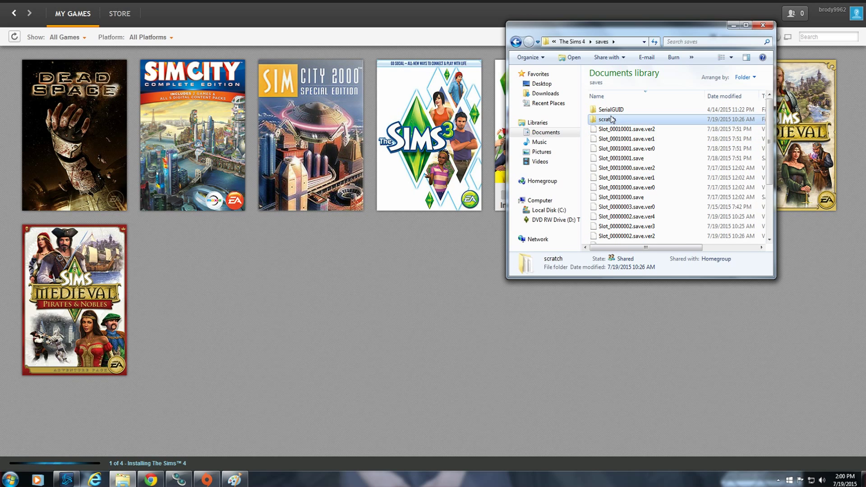
- Look inside the scratch folder, then check the last save, Slot_00000001.save, and go up
{"action": "double_click", "coordinate": [610, 120]}
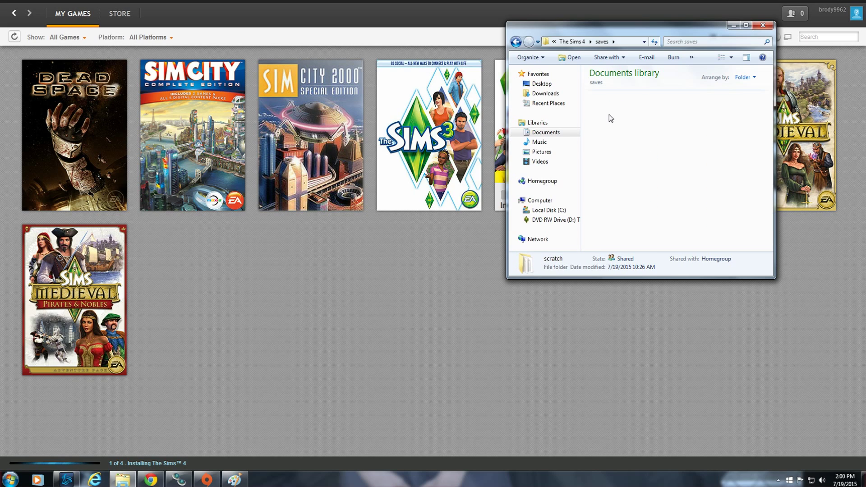
{"action": "left_click", "coordinate": [517, 44]}
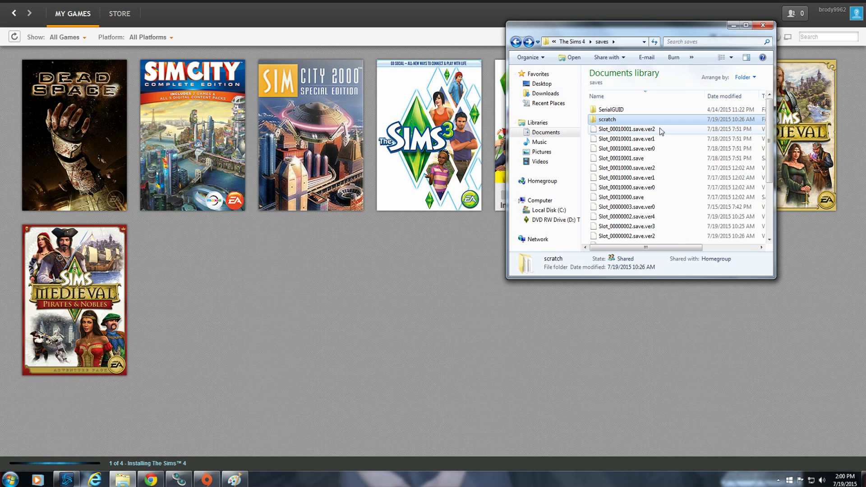
{"action": "key", "text": "End"}
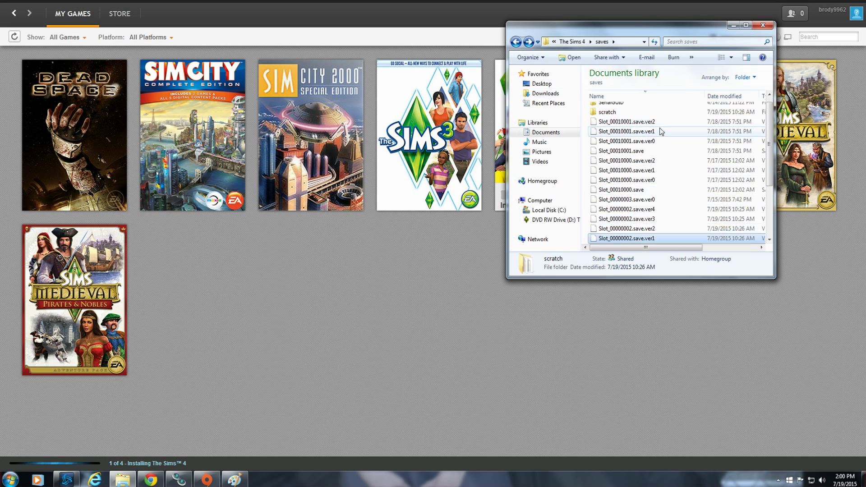
{"action": "left_click", "coordinate": [572, 41]}
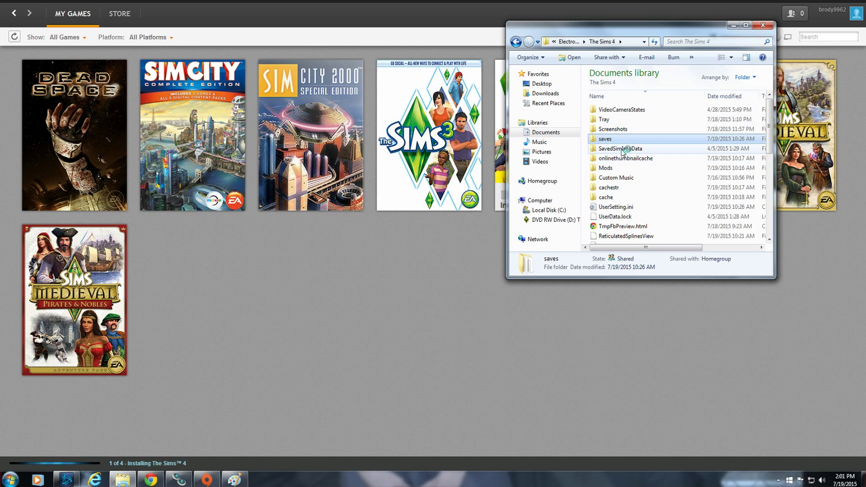
- Browse the Mods and Screenshots folders, returning to The Sims 4 folder
{"action": "double_click", "coordinate": [619, 167]}
{"action": "scroll", "coordinate": [627, 171], "scroll_direction": "down", "scroll_amount": 15}
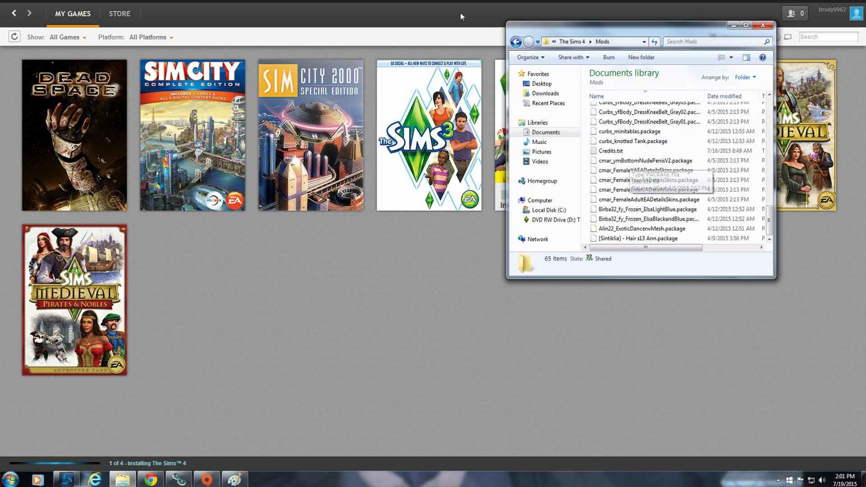
{"action": "left_click", "coordinate": [516, 41]}
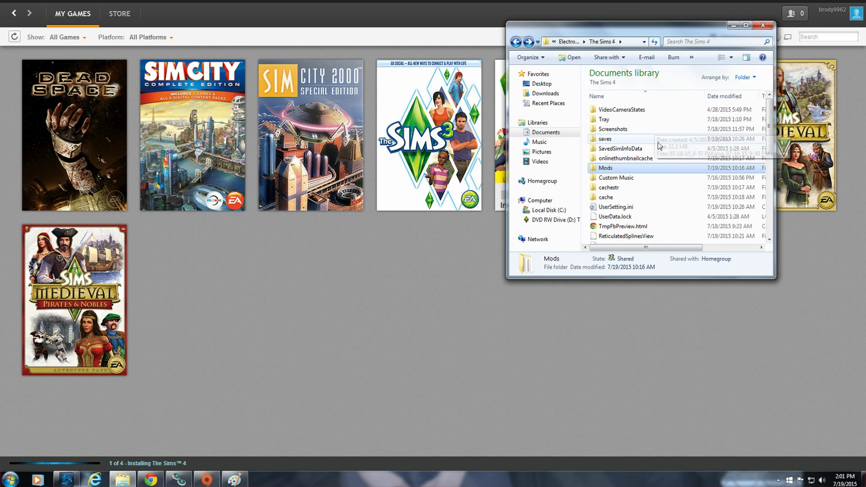
{"action": "double_click", "coordinate": [633, 128]}
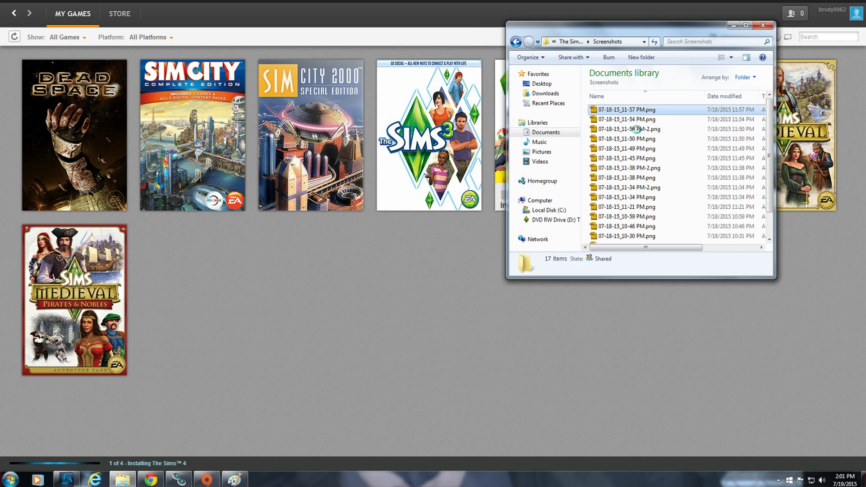
{"action": "scroll", "coordinate": [637, 131], "scroll_direction": "down", "scroll_amount": 1}
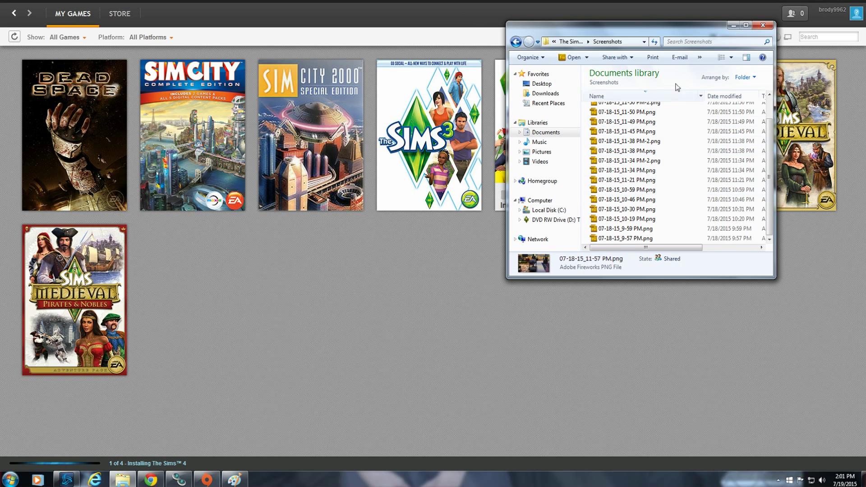
{"action": "scroll", "coordinate": [654, 186], "scroll_direction": "up", "scroll_amount": 1}
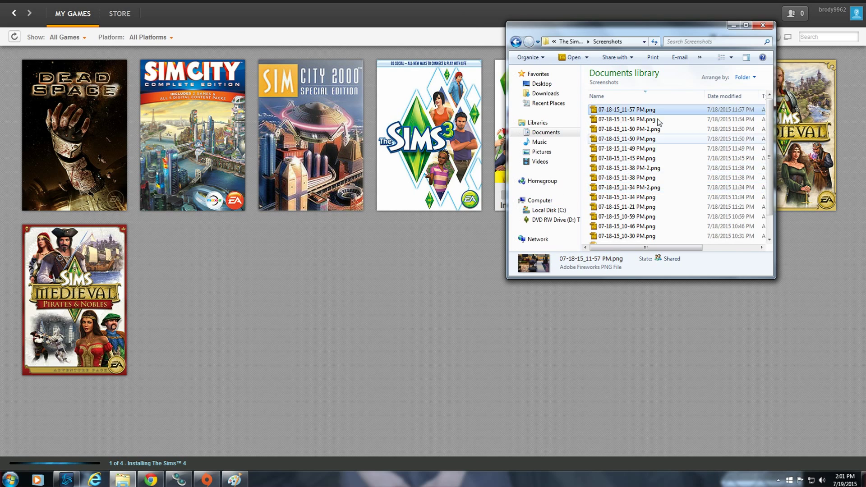
{"action": "left_click", "coordinate": [515, 41]}
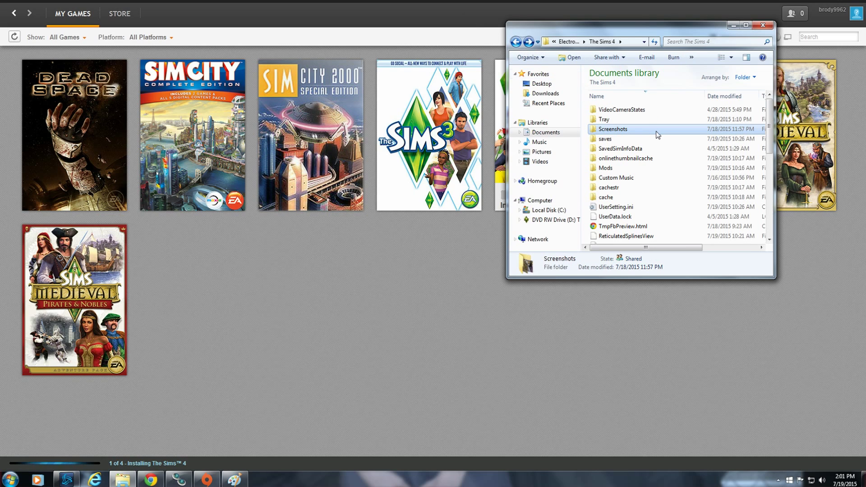
- Minimize Explorer to reveal Origin and wait for The Sims 4 repair to complete
{"action": "left_click", "coordinate": [733, 26]}
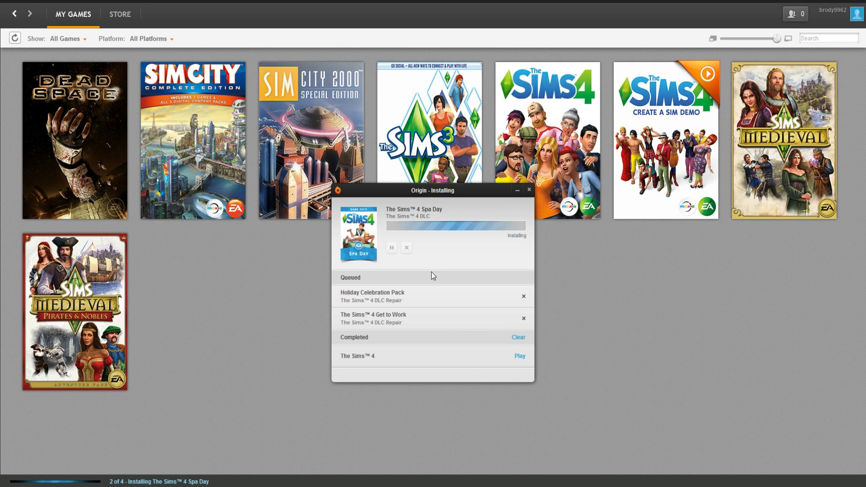
- Minimize the Installing window and dismiss the Create A Sim Demo tile's options menu
{"action": "left_click", "coordinate": [517, 191]}
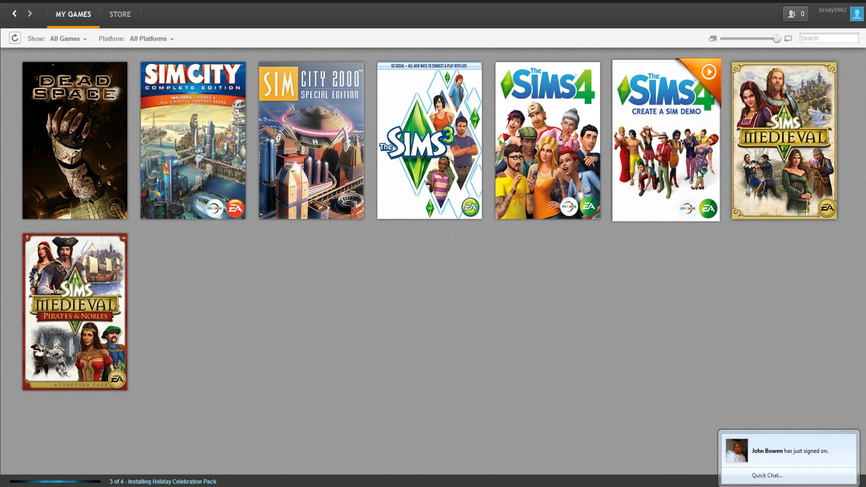
{"action": "right_click", "coordinate": [650, 125]}
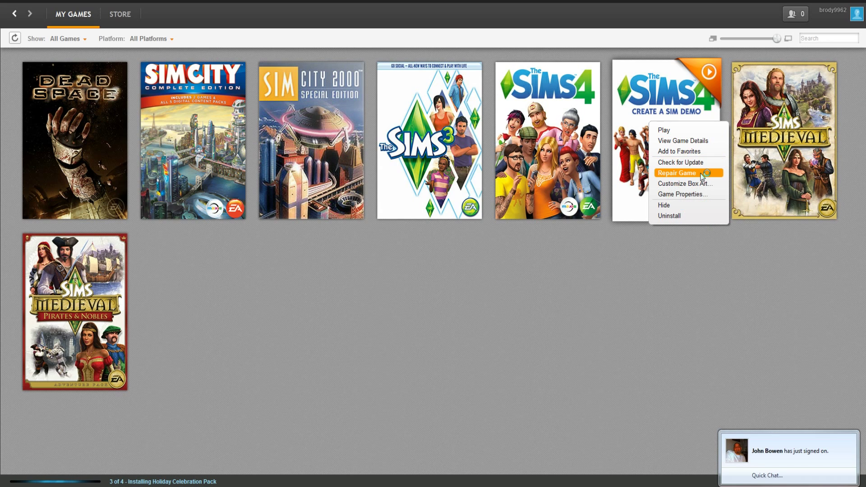
{"action": "left_click", "coordinate": [583, 362]}
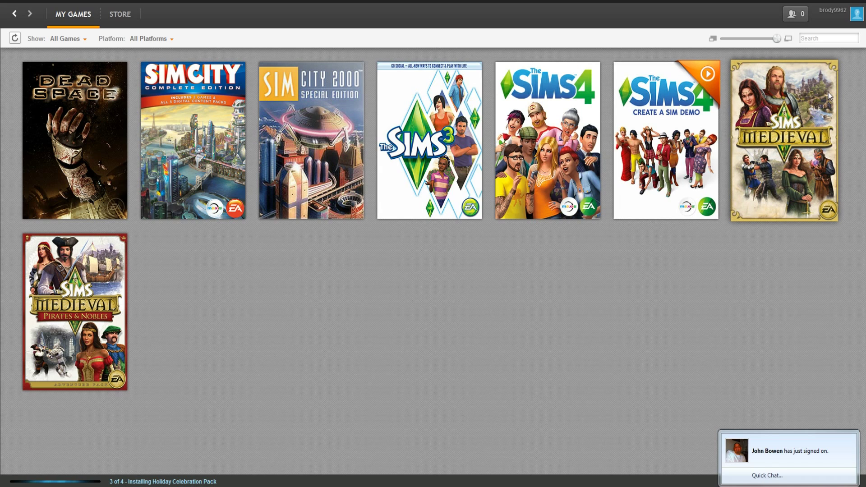
{"action": "mouse_move", "coordinate": [797, 119]}
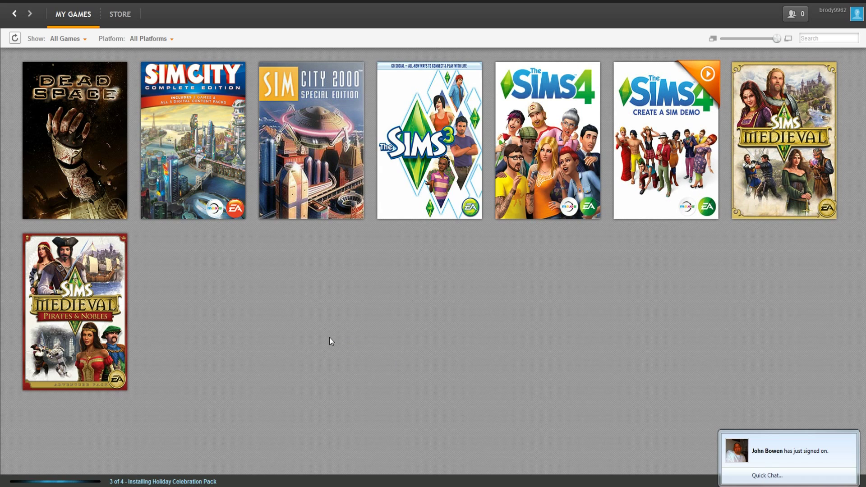